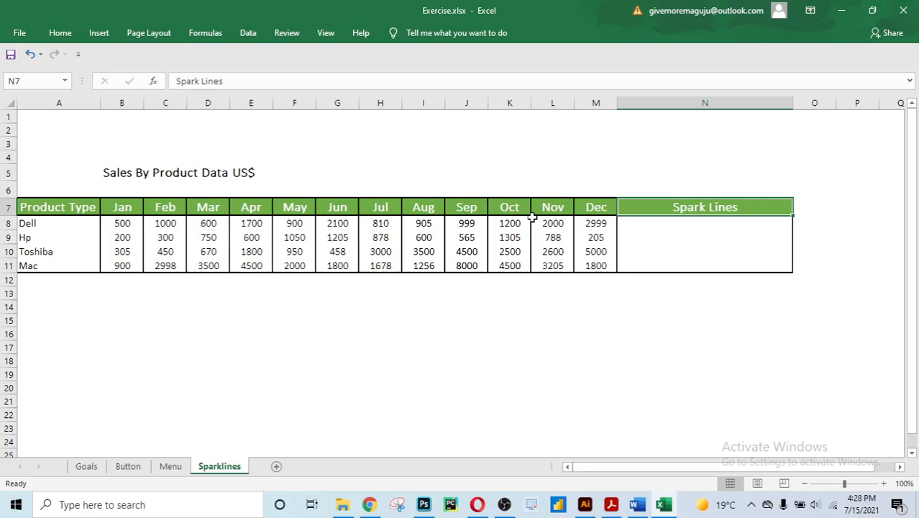
pyautogui.click(444, 349)
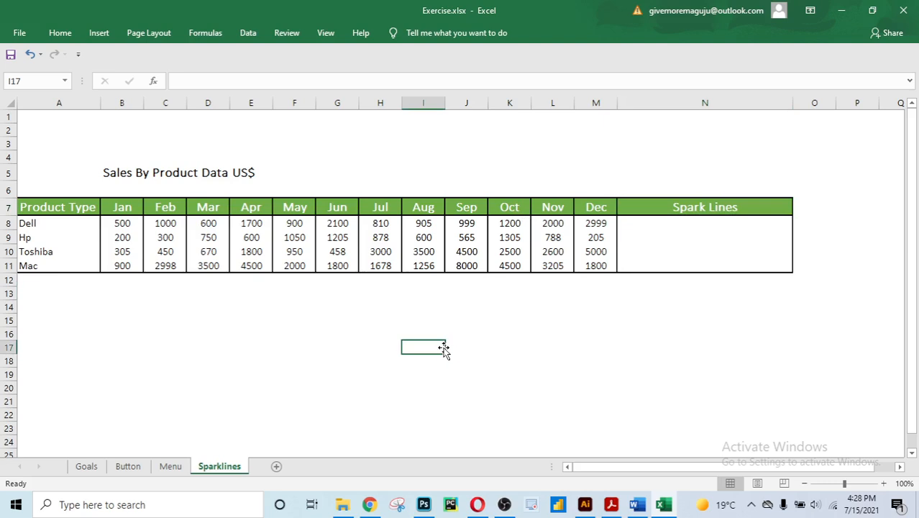
pyautogui.click(659, 230)
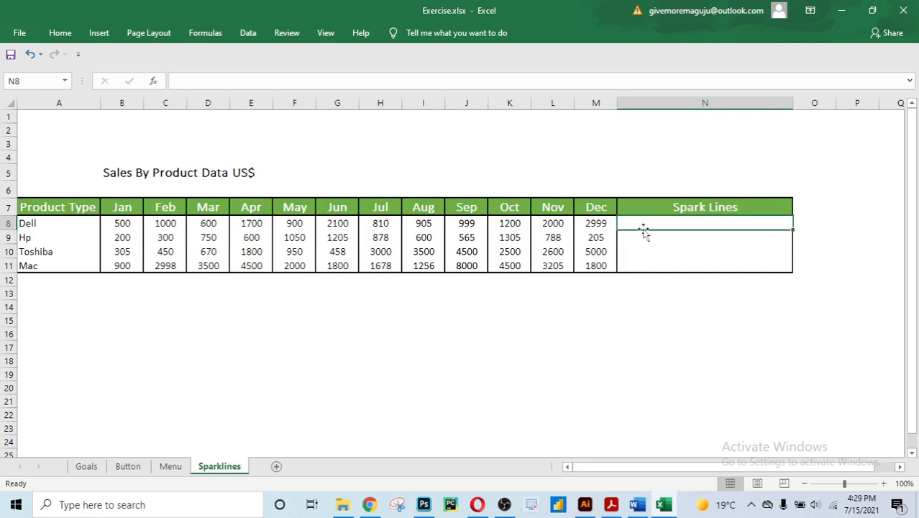
pyautogui.click(33, 225)
pyautogui.moveTo(33, 224); pyautogui.dragTo(604, 263)
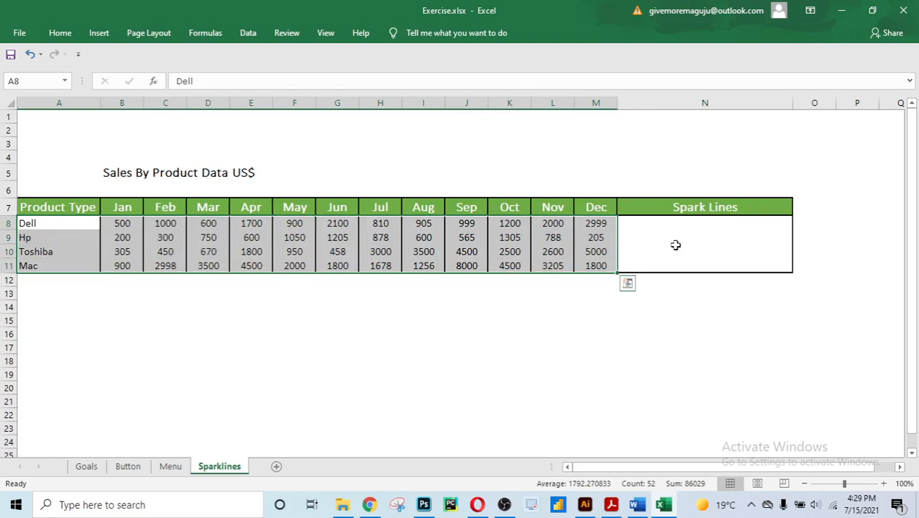
pyautogui.click(673, 248)
pyautogui.click(72, 225)
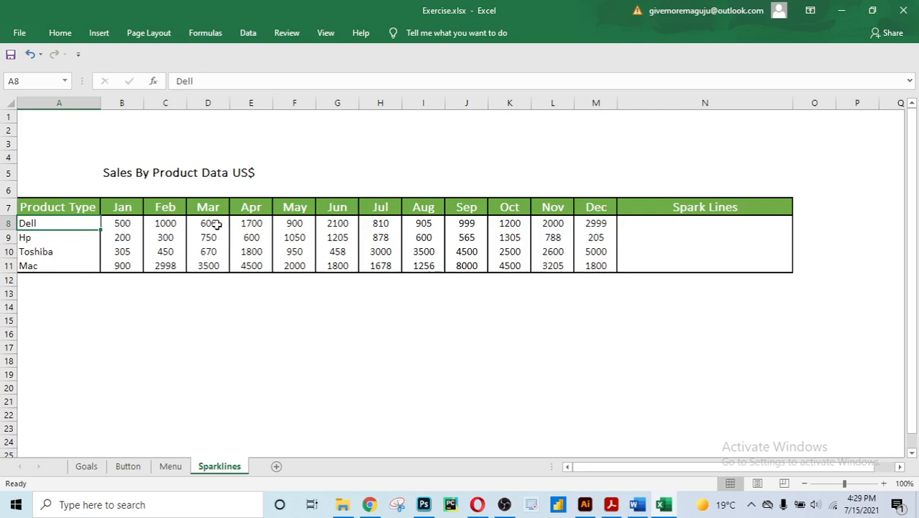
# Step: Insert a line sparkline in cell N8 for Dell's monthly sales, using the data range B8:M8
pyautogui.click(698, 225)
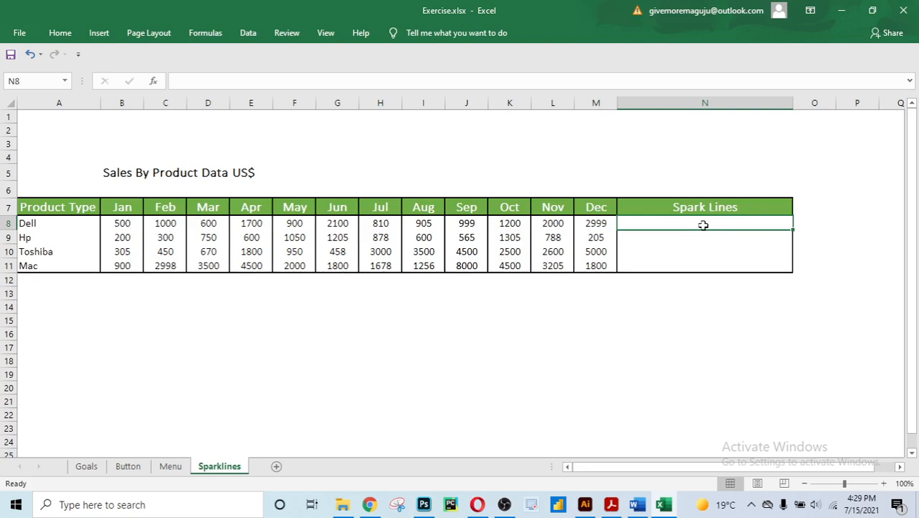
pyautogui.click(99, 33)
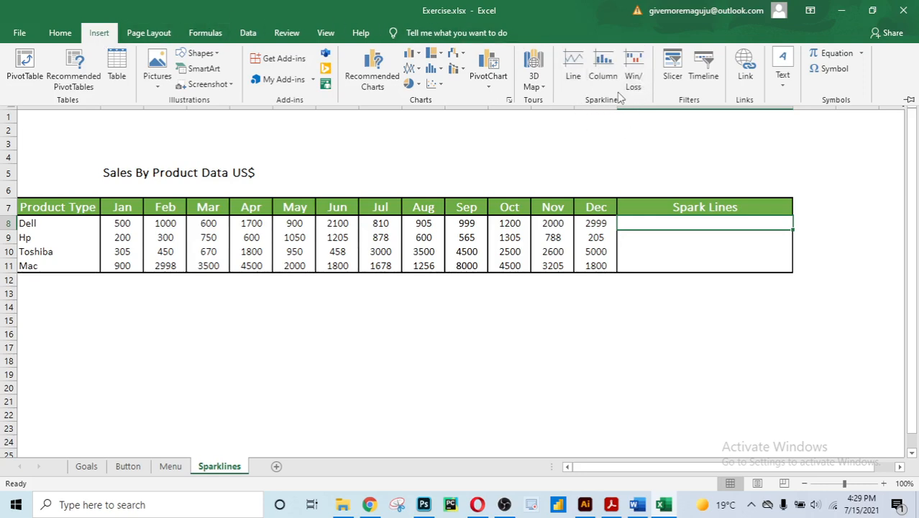
pyautogui.click(576, 81)
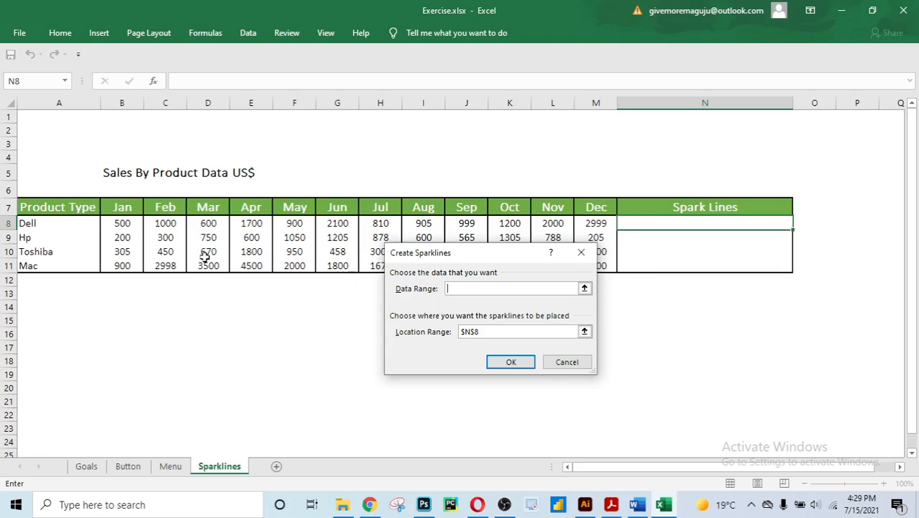
pyautogui.click(117, 222)
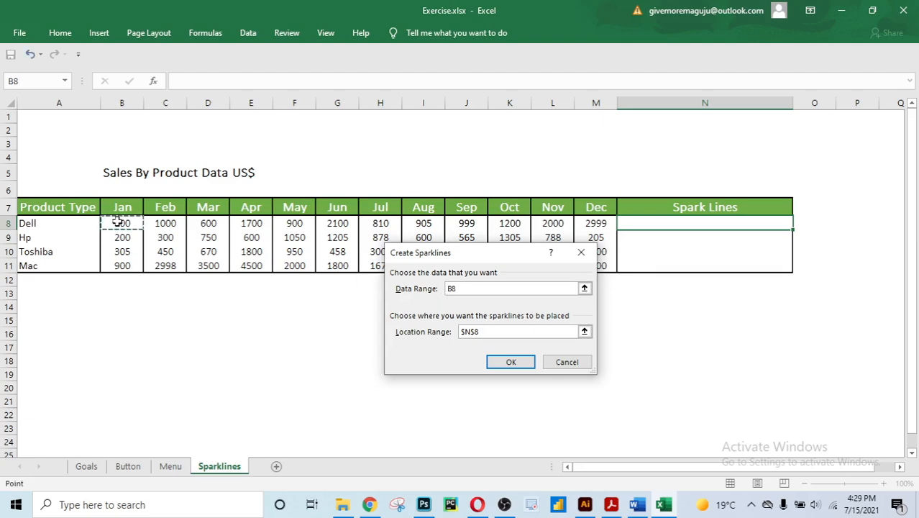
pyautogui.moveTo(117, 222); pyautogui.dragTo(581, 220)
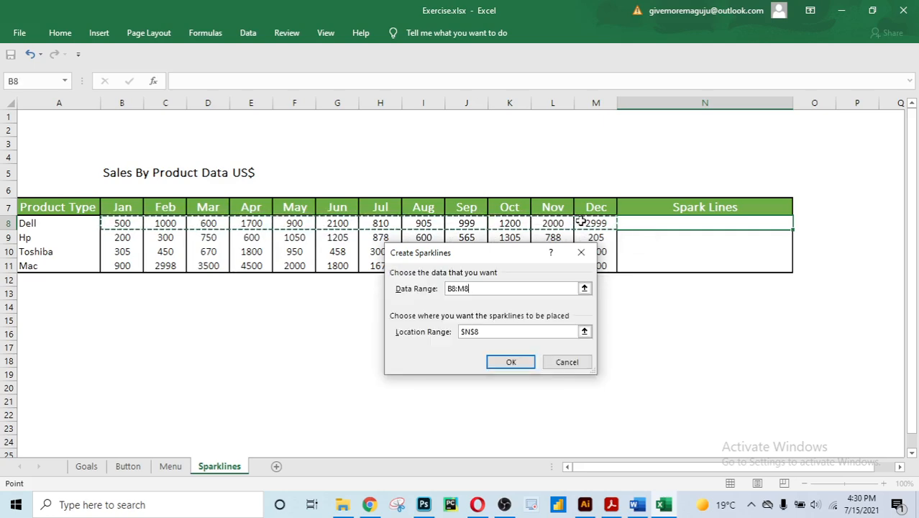
pyautogui.click(509, 361)
pyautogui.click(698, 343)
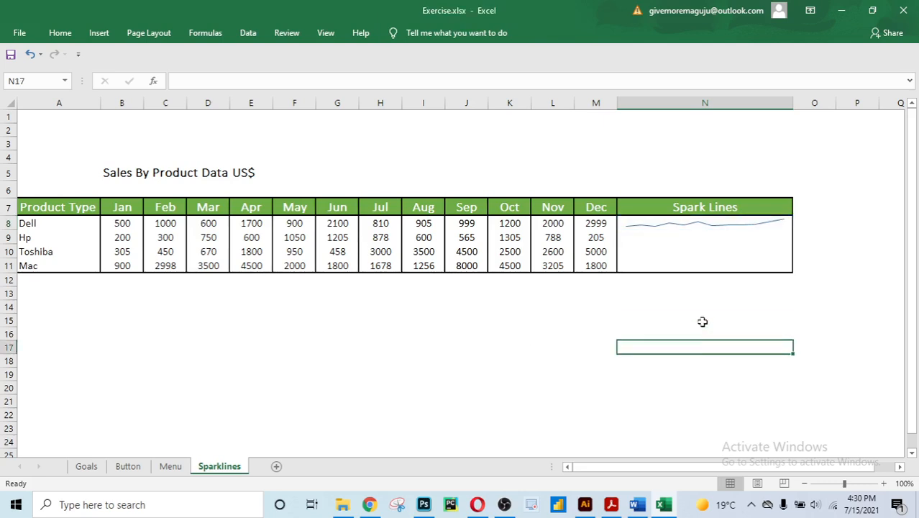
pyautogui.click(691, 228)
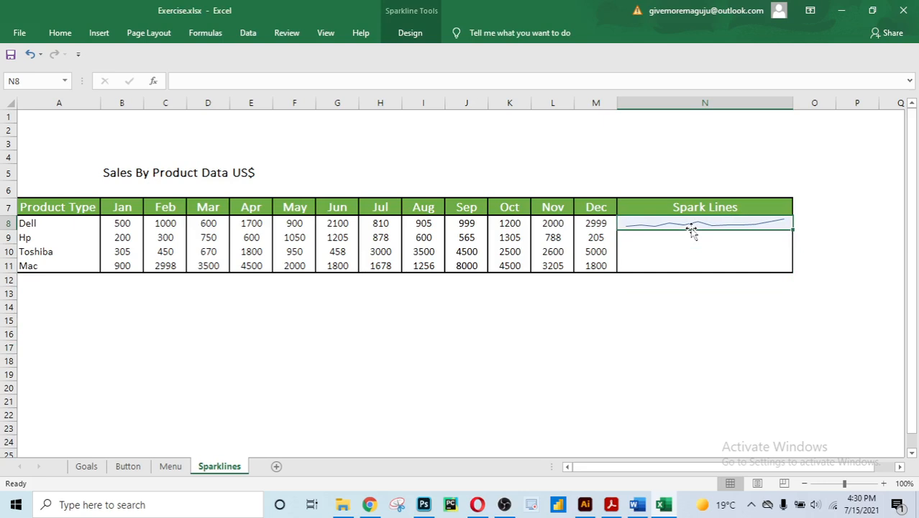
pyautogui.click(822, 249)
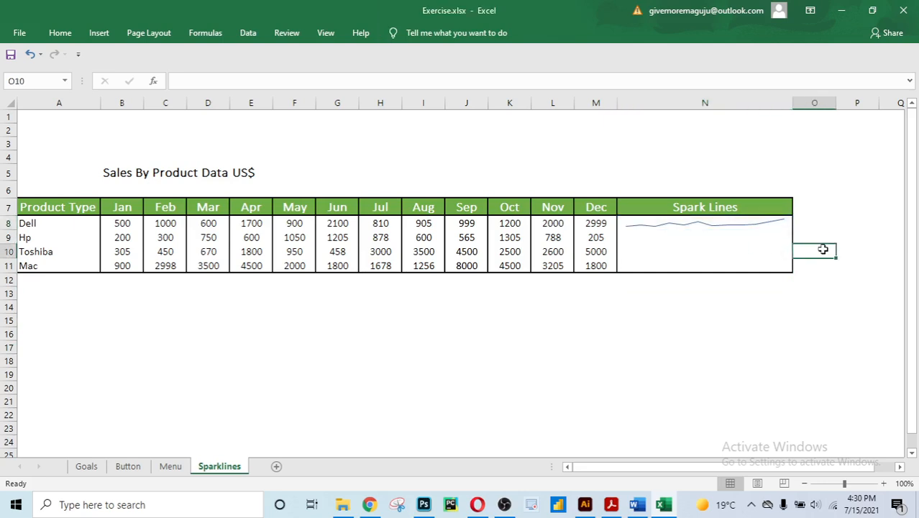
pyautogui.click(708, 230)
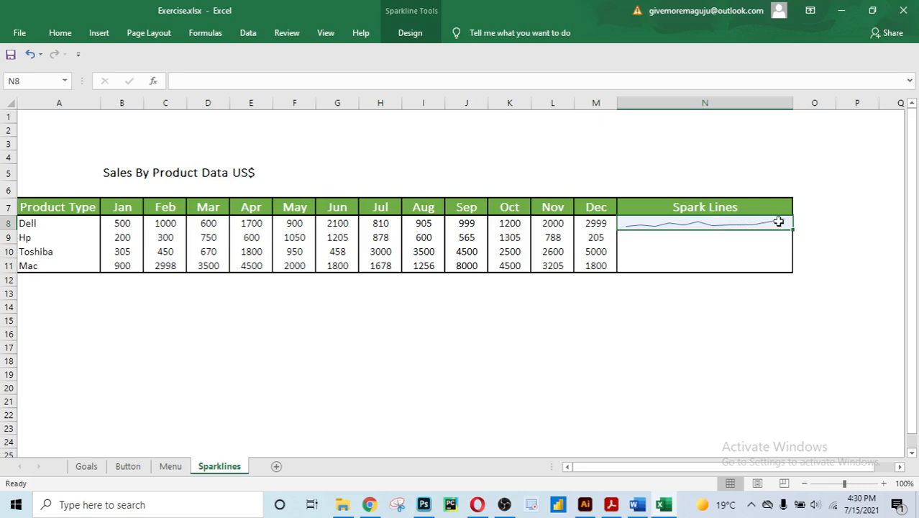
pyautogui.click(843, 222)
pyautogui.click(780, 219)
pyautogui.click(843, 220)
# Step: Mark the high point of the Dell sparkline in N8 with a dark blue marker
pyautogui.click(736, 227)
pyautogui.click(411, 32)
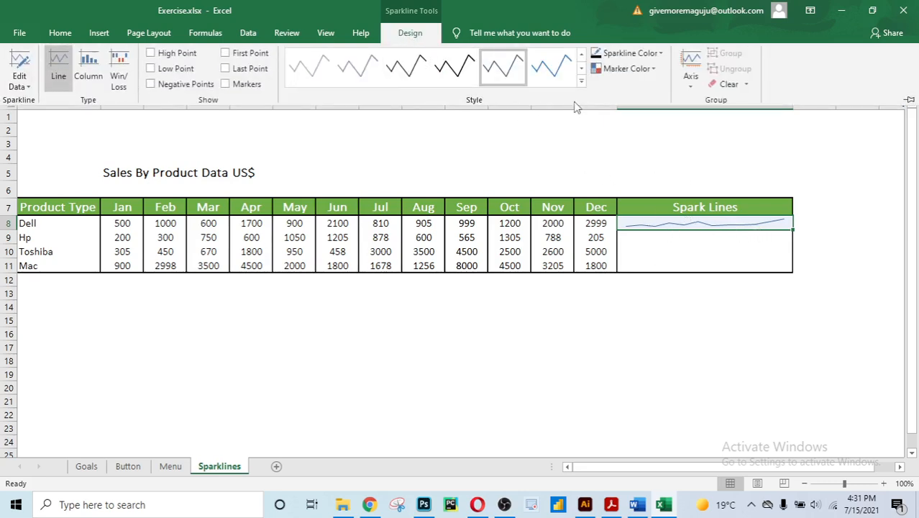
pyautogui.click(654, 69)
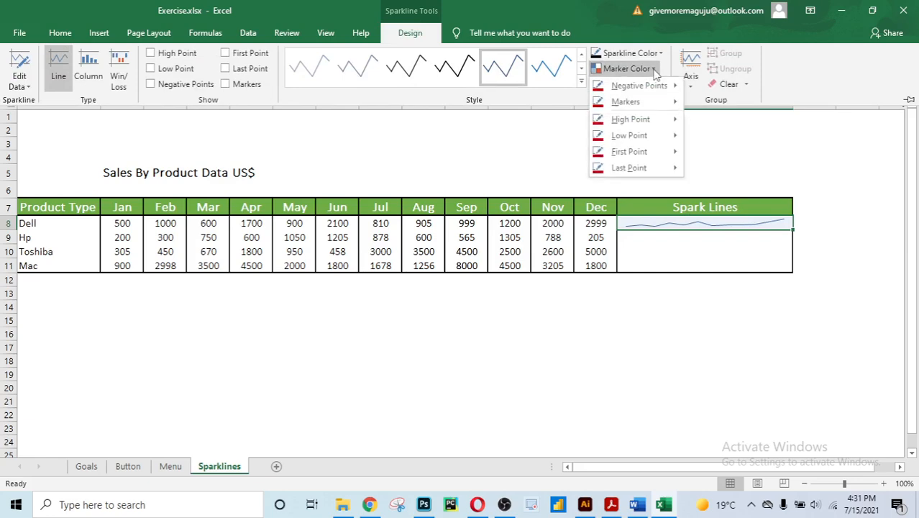
pyautogui.moveTo(653, 119)
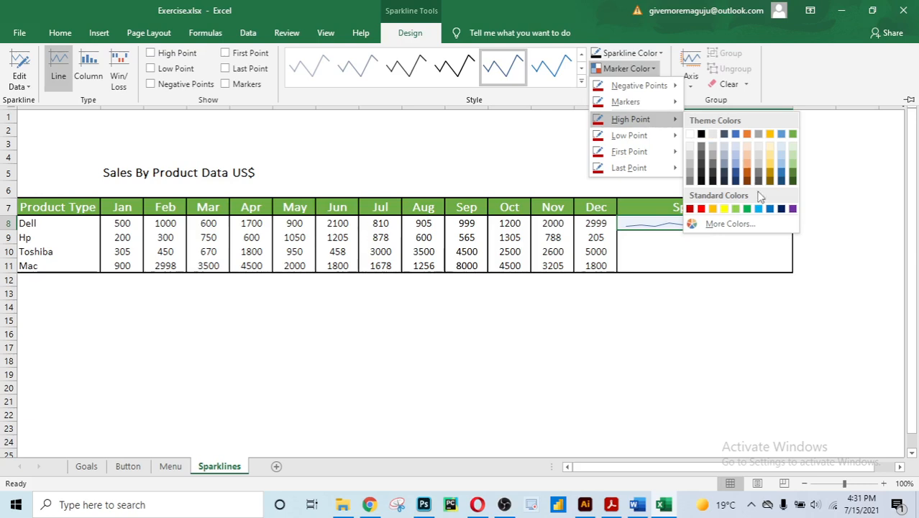
pyautogui.click(782, 209)
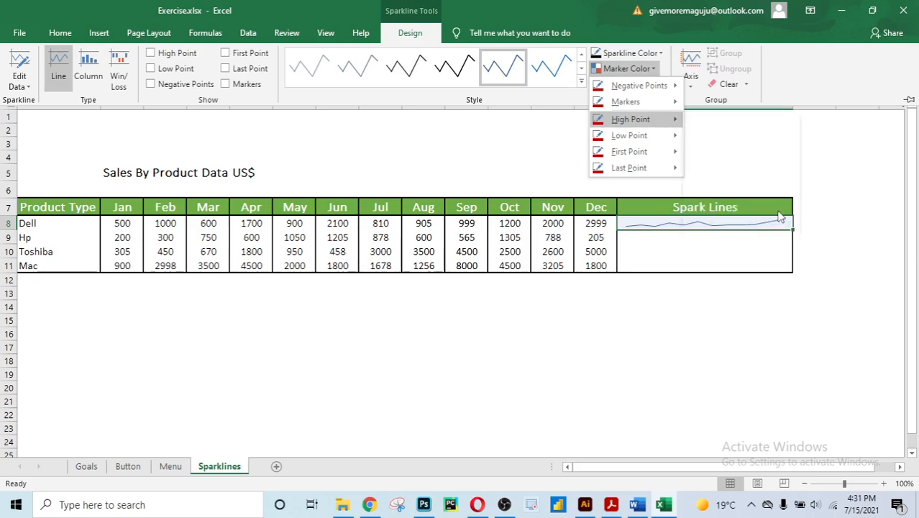
# Step: Mark the low point of the Dell sparkline in N8 with a red marker
pyautogui.click(654, 69)
pyautogui.moveTo(672, 135)
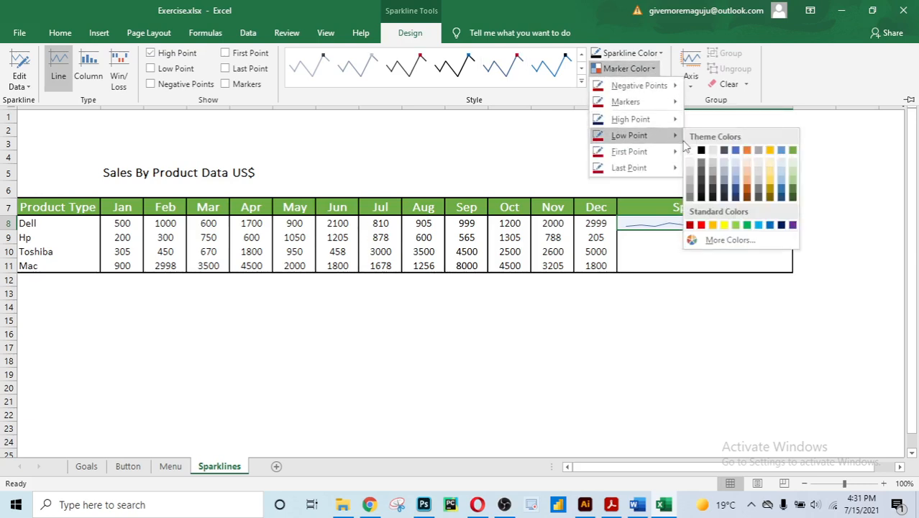
pyautogui.click(701, 225)
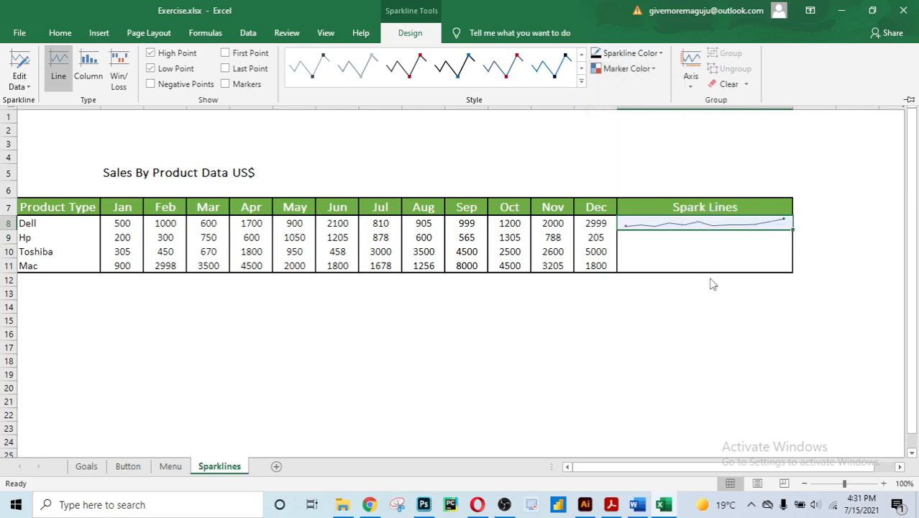
pyautogui.click(859, 281)
pyautogui.click(670, 231)
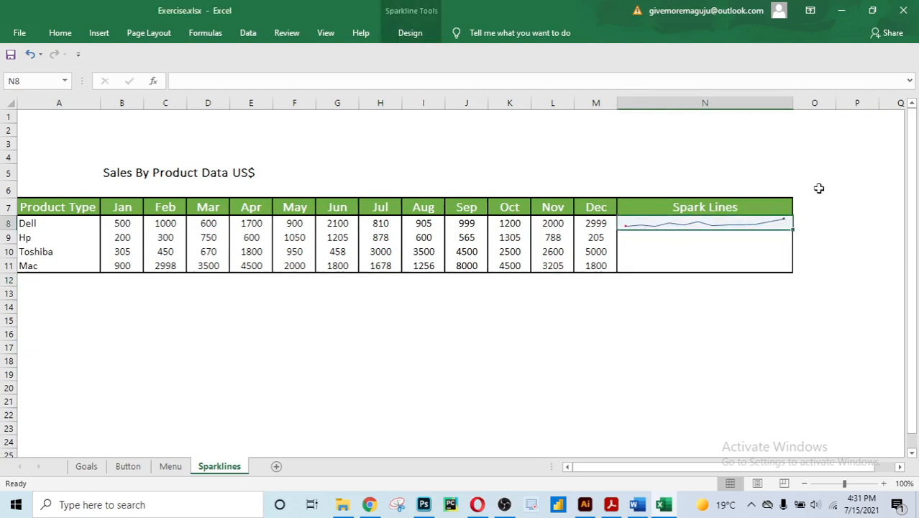
# Step: Insert a column sparkline in cell N9 for Hp's monthly sales, using the data range B9:M9
pyautogui.click(663, 248)
pyautogui.click(665, 236)
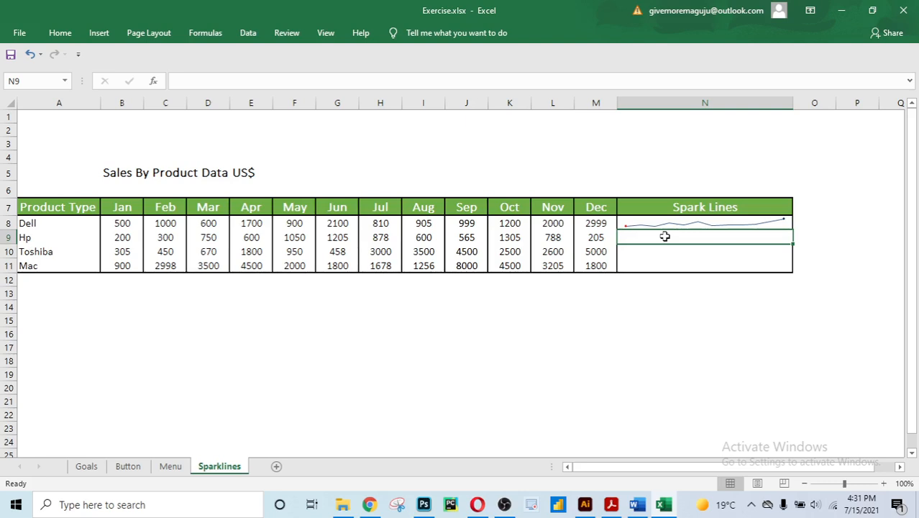
pyautogui.click(99, 34)
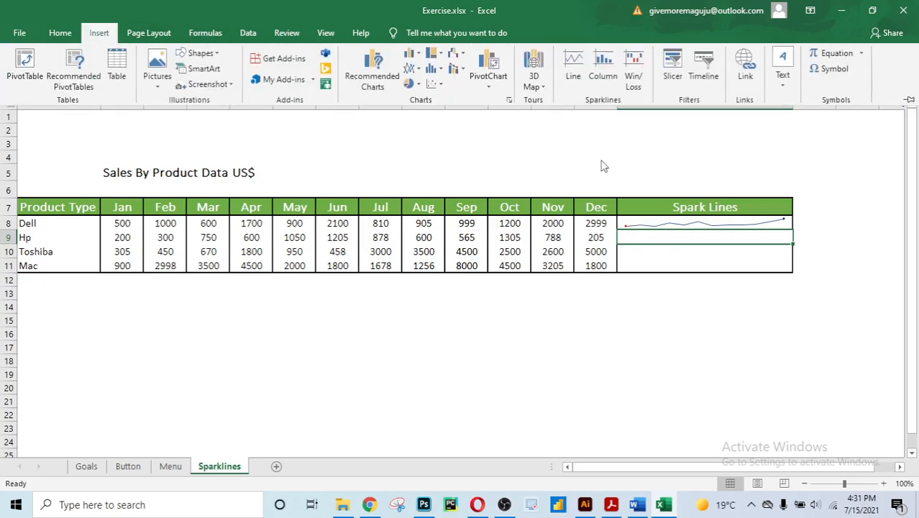
pyautogui.click(603, 72)
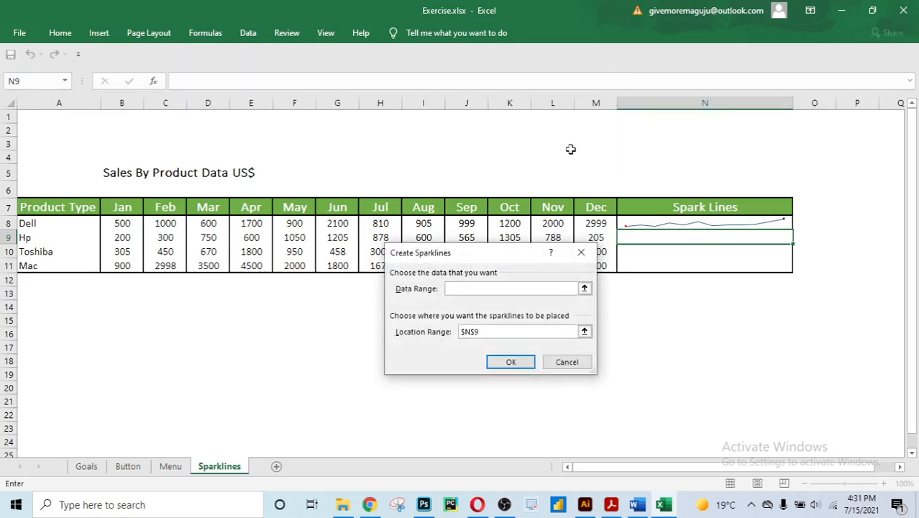
pyautogui.click(121, 243)
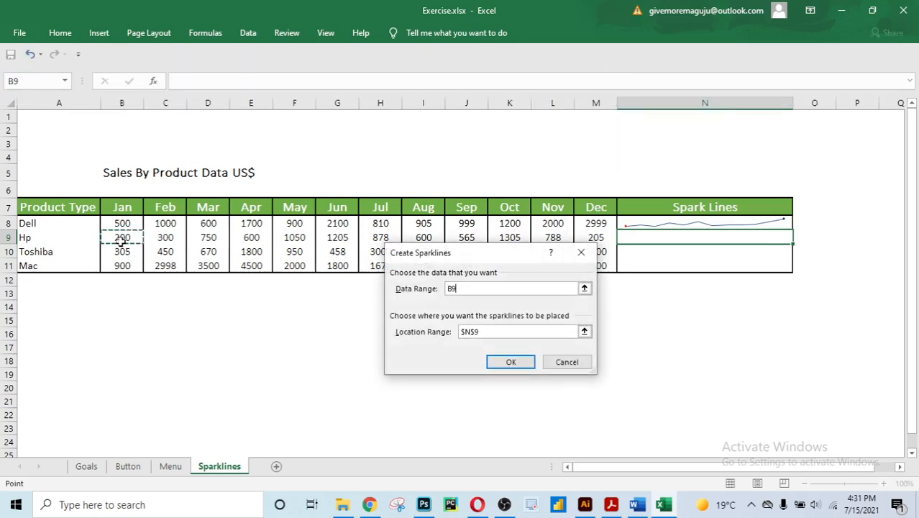
pyautogui.moveTo(121, 243); pyautogui.dragTo(607, 238)
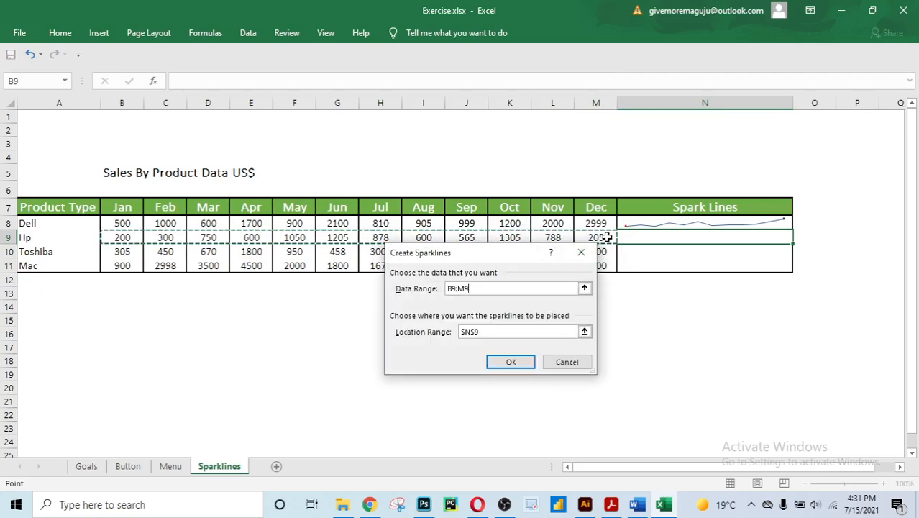
pyautogui.click(509, 363)
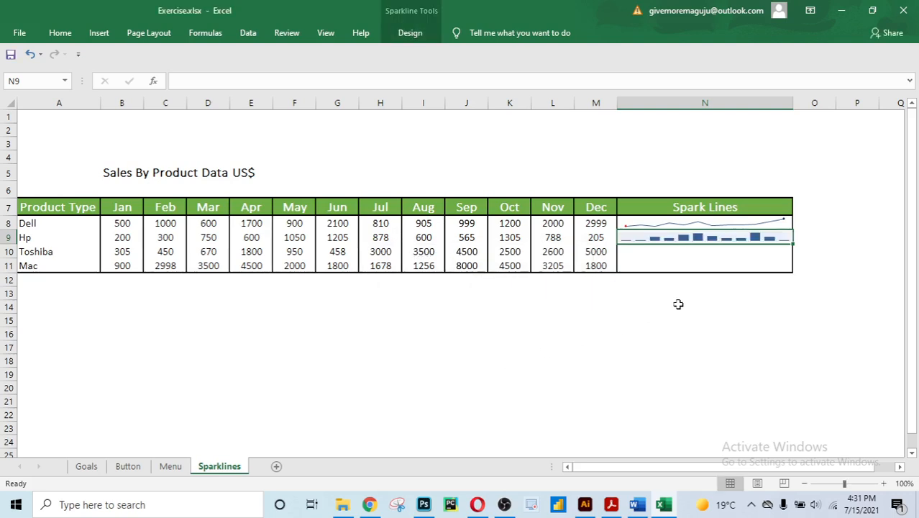
pyautogui.click(720, 285)
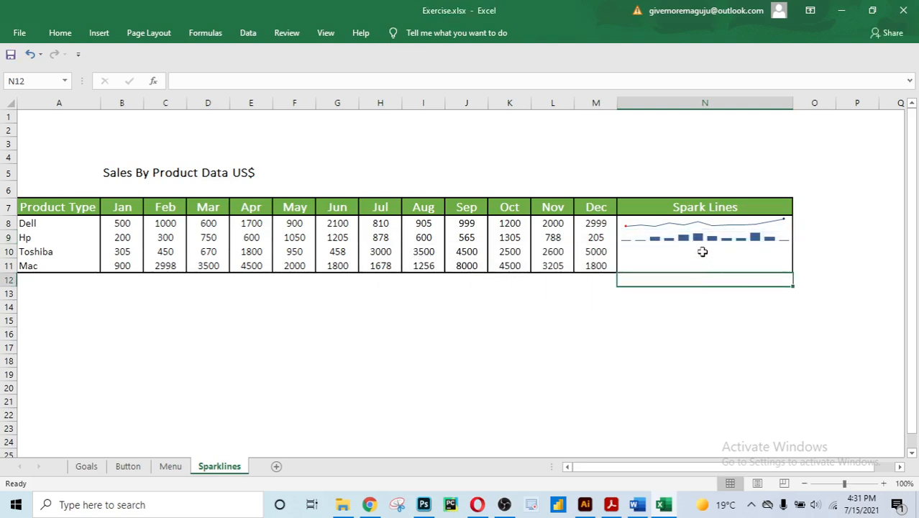
# Step: Examine the Hp column sparkline in N9 for how sales vary across the months
pyautogui.click(659, 238)
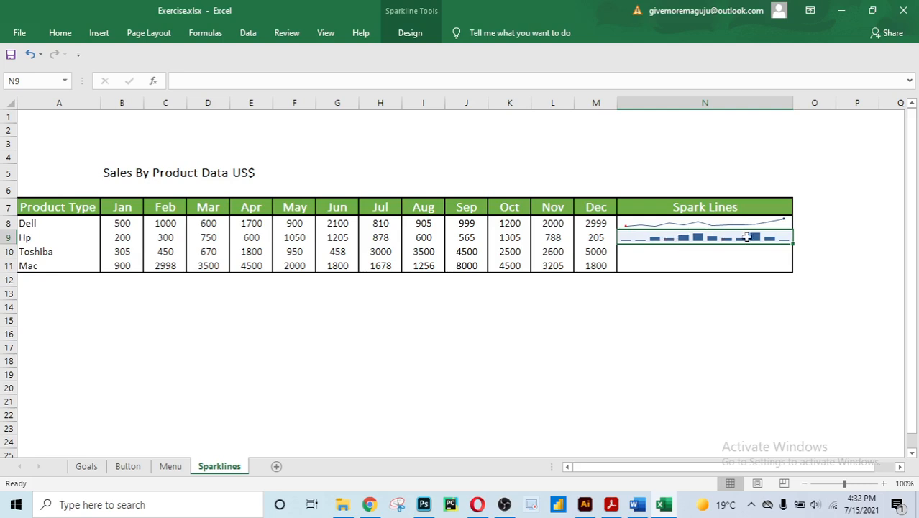
pyautogui.click(830, 243)
pyautogui.click(784, 238)
pyautogui.click(823, 240)
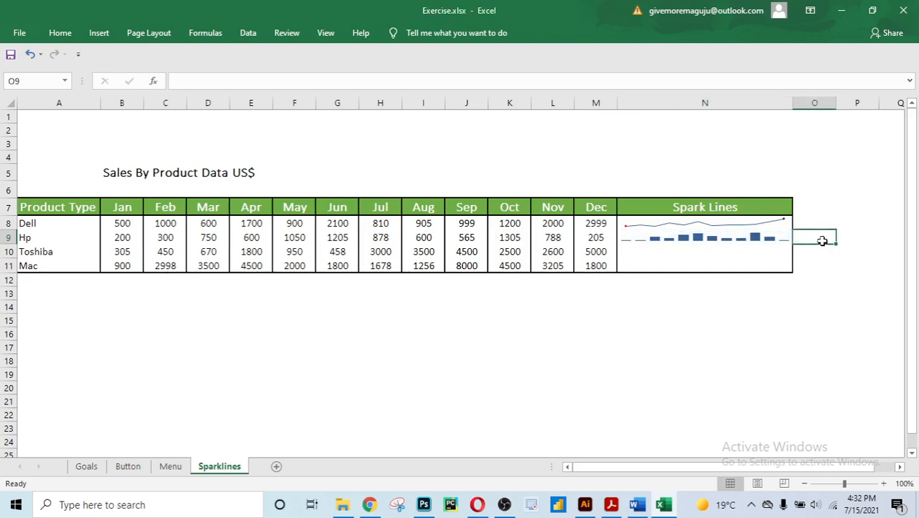
pyautogui.click(43, 240)
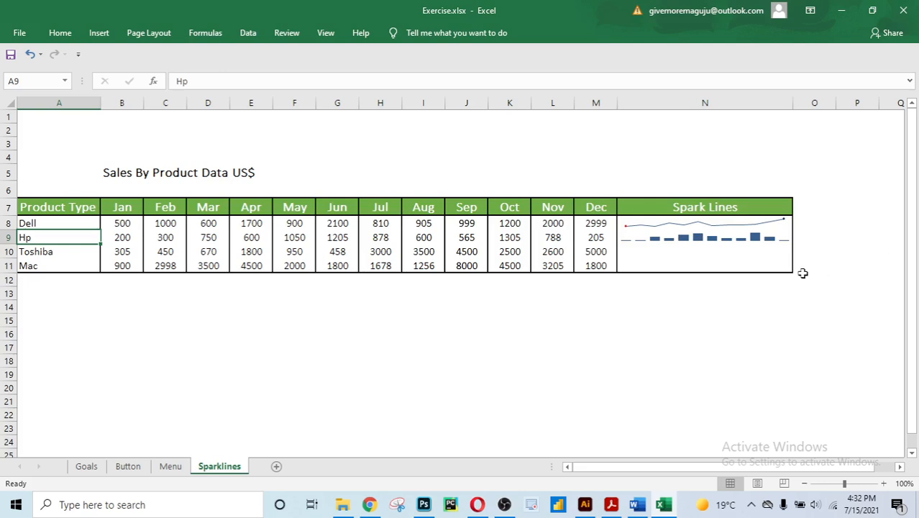
pyautogui.click(820, 252)
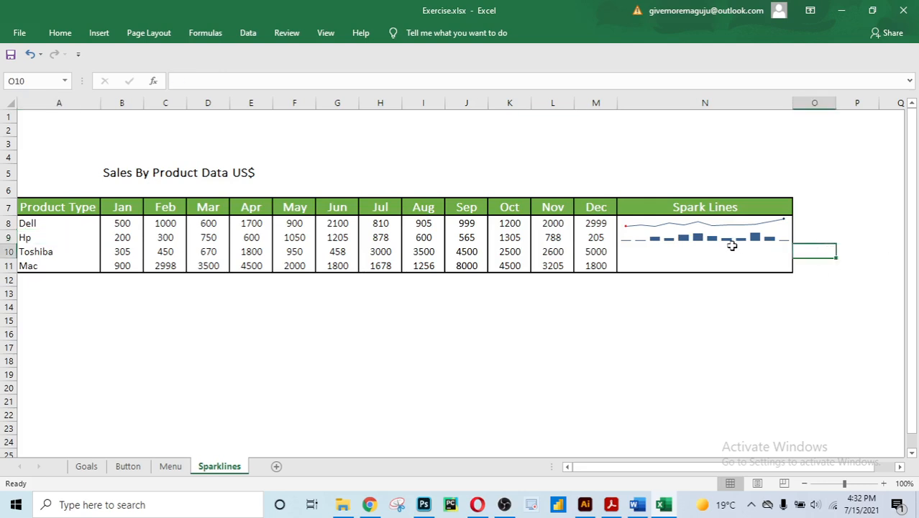
pyautogui.click(733, 238)
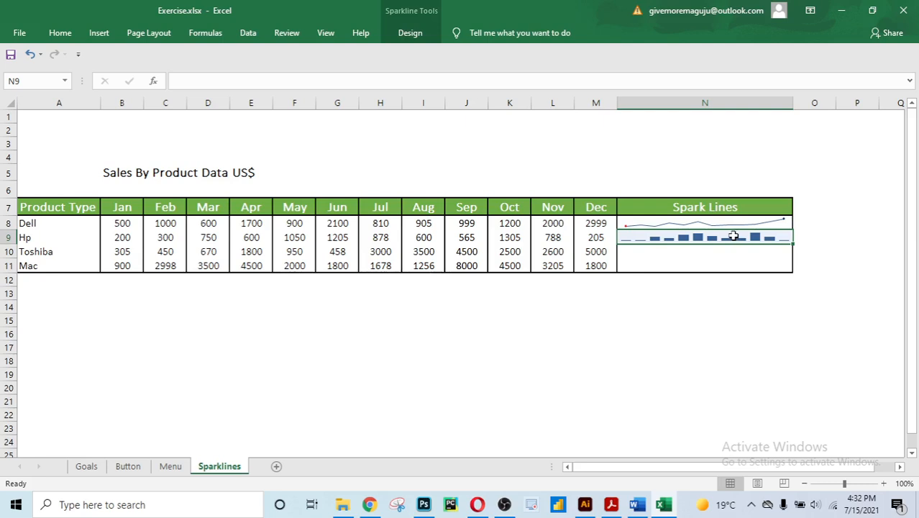
pyautogui.click(821, 236)
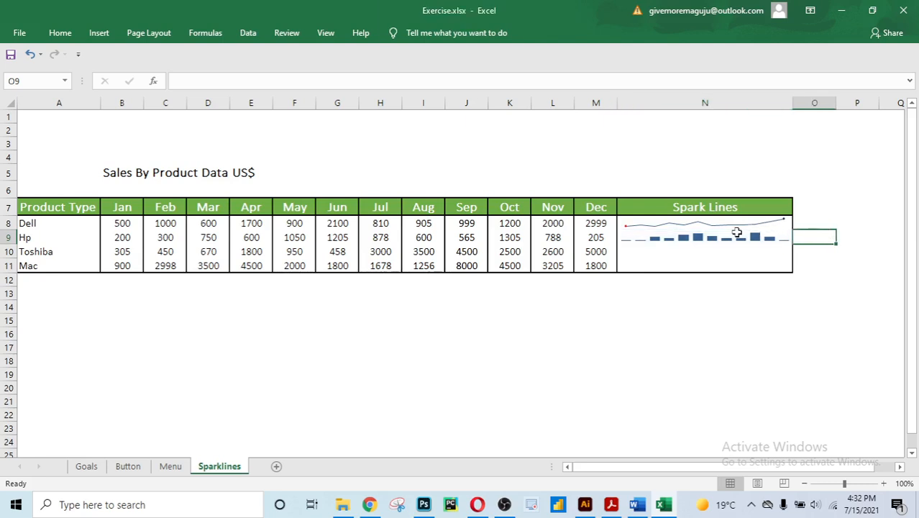
# Step: Apply the dark grey, near-black preset style to the Hp column sparkline in N9
pyautogui.click(737, 233)
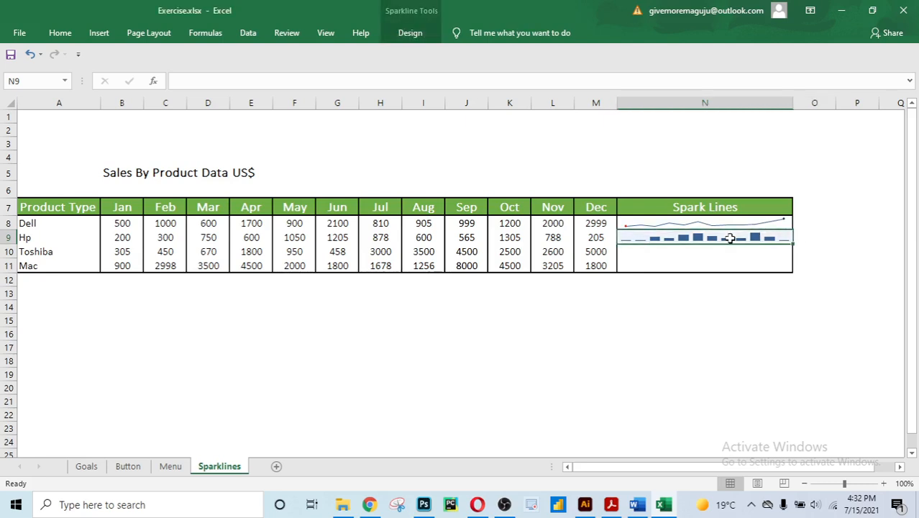
pyautogui.click(414, 34)
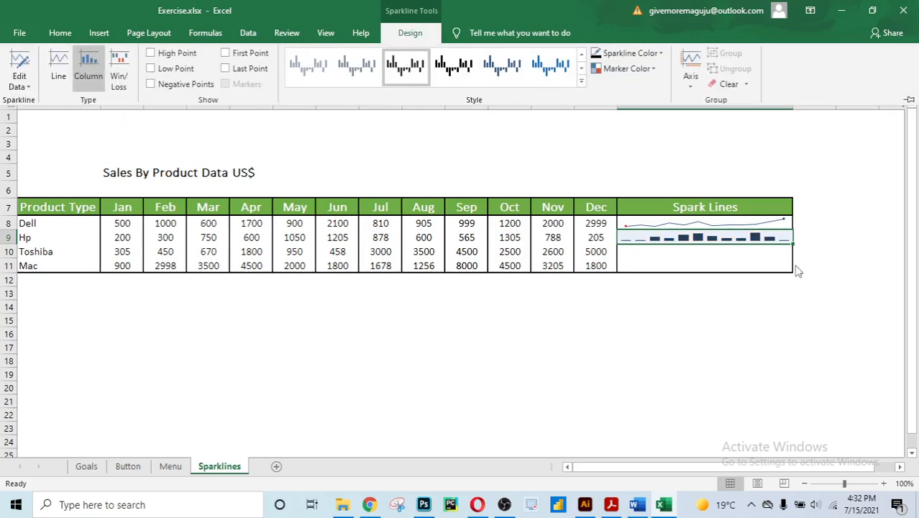
pyautogui.click(782, 322)
# Step: Insert a line sparkline in cell N10 for Toshiba's monthly sales, using the data range B10:M10
pyautogui.click(680, 257)
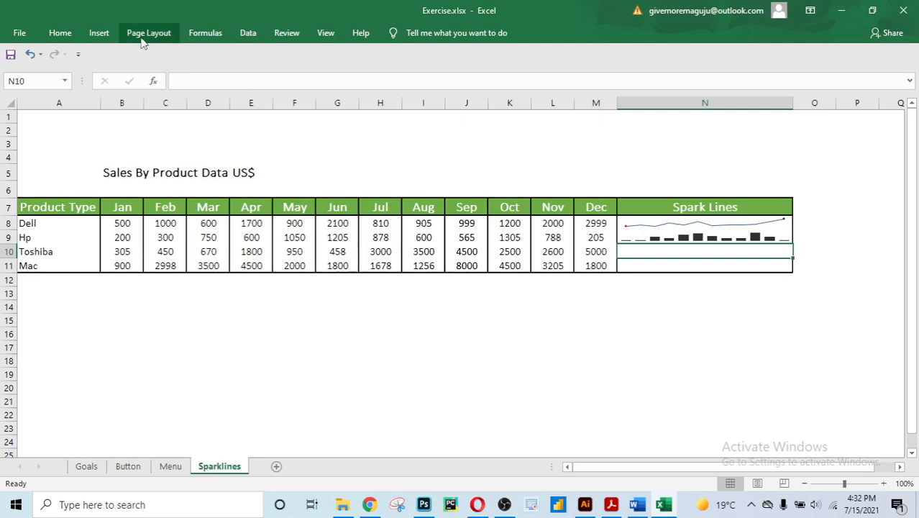
pyautogui.click(100, 33)
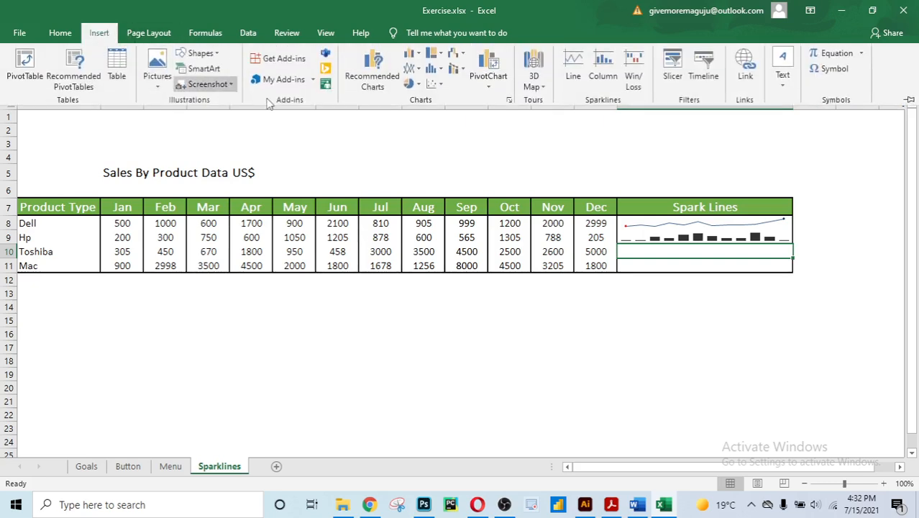
pyautogui.click(573, 64)
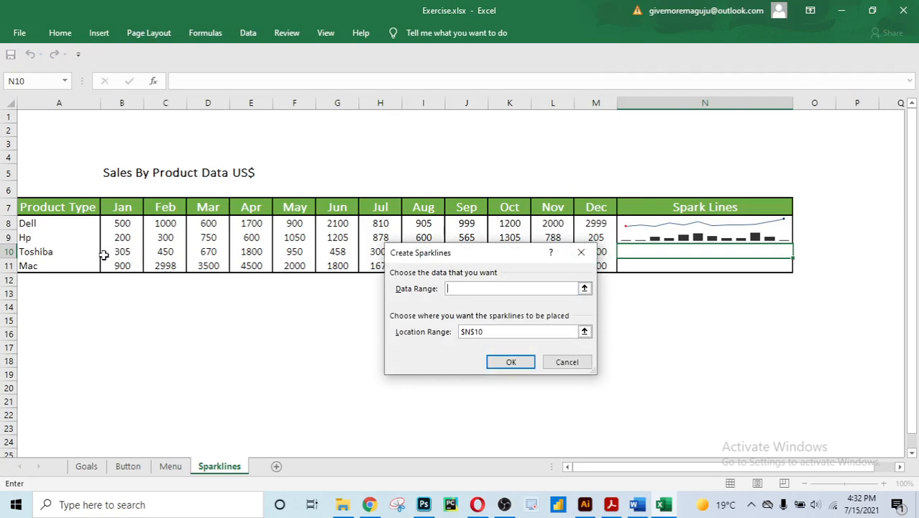
pyautogui.click(122, 251)
pyautogui.moveTo(123, 251); pyautogui.dragTo(602, 251)
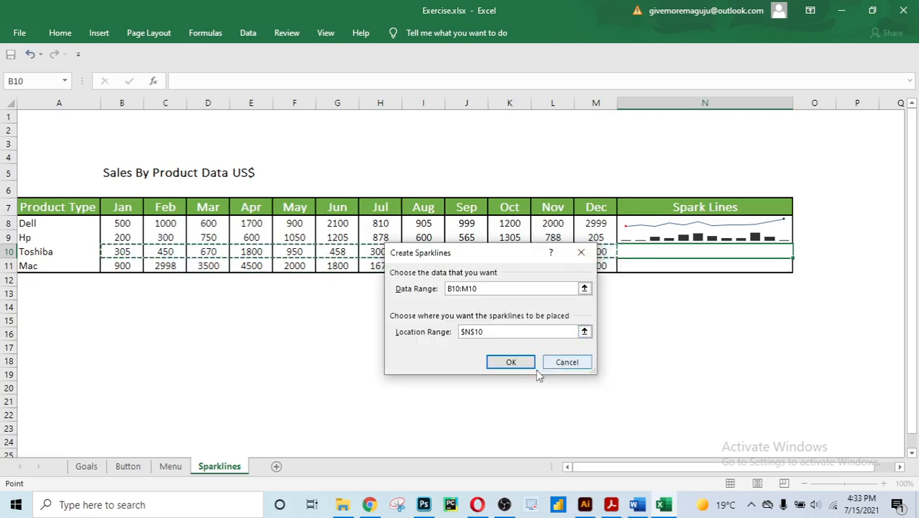
pyautogui.click(505, 363)
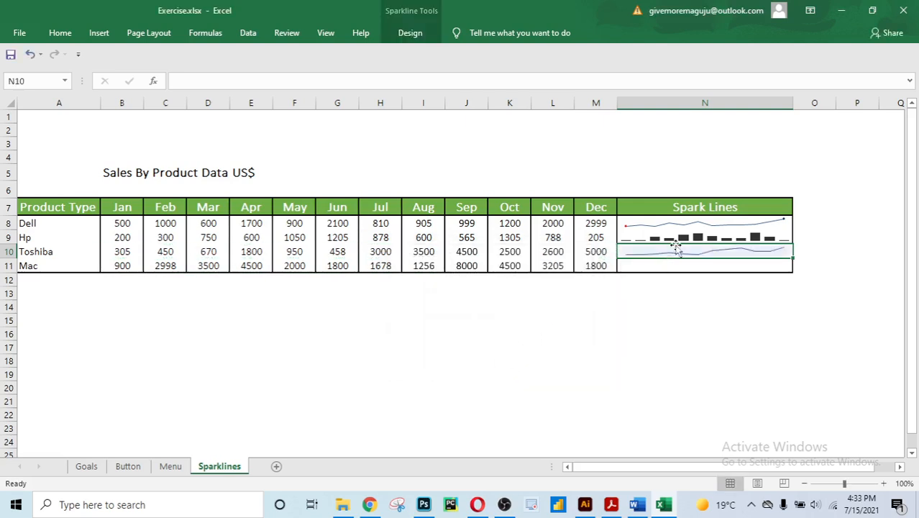
# Step: Mark the high point of the Toshiba sparkline in N10 with a dark blue marker
pyautogui.click(409, 32)
pyautogui.click(633, 69)
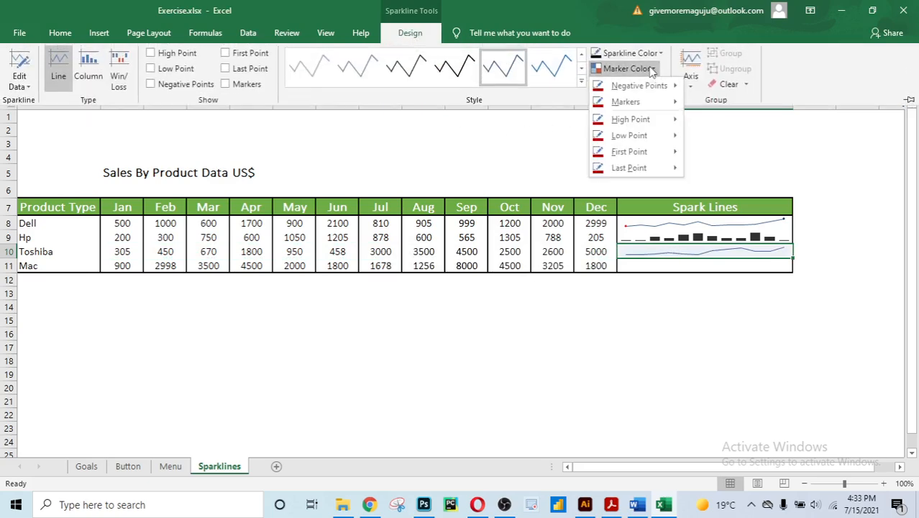
pyautogui.moveTo(636, 120)
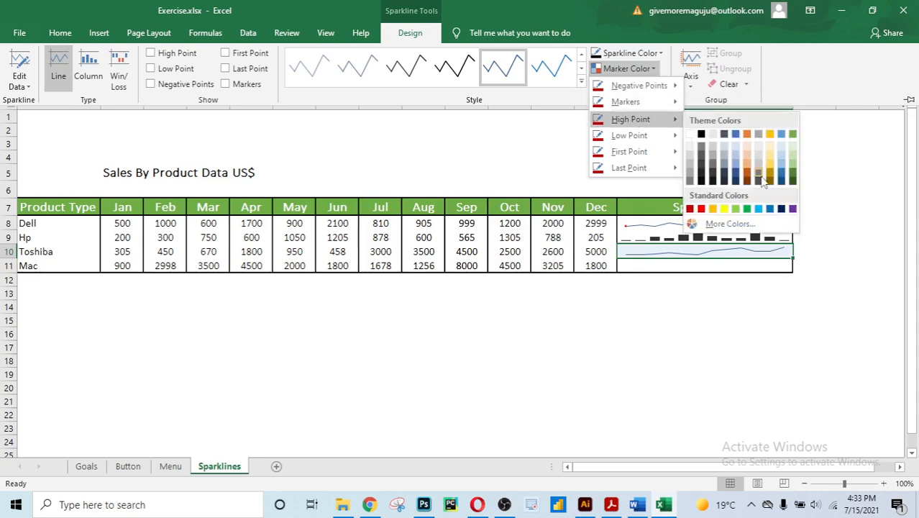
pyautogui.click(783, 210)
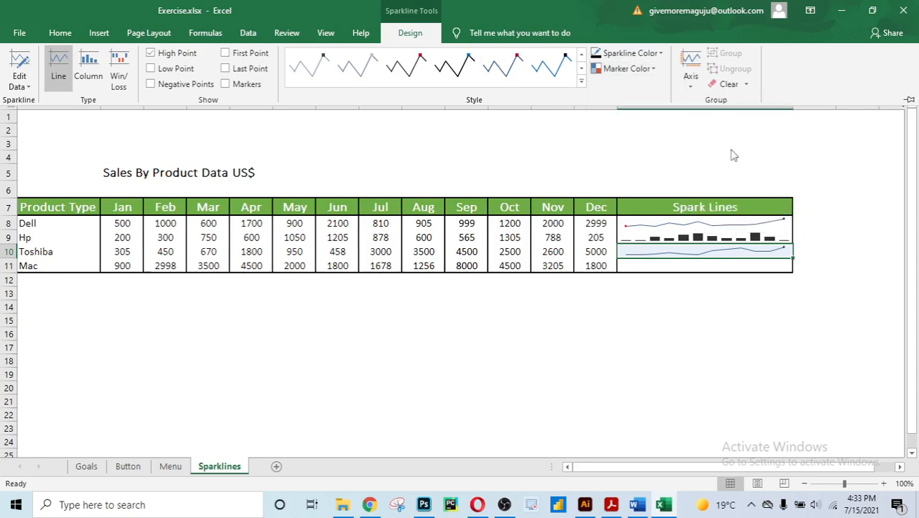
# Step: Mark the low point of the Toshiba sparkline in N10 with a red marker
pyautogui.click(653, 68)
pyautogui.moveTo(670, 136)
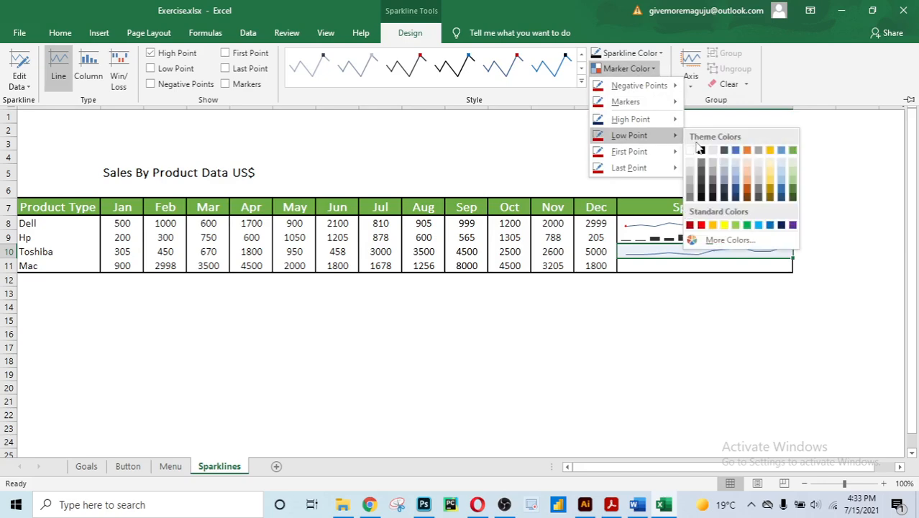
pyautogui.click(704, 228)
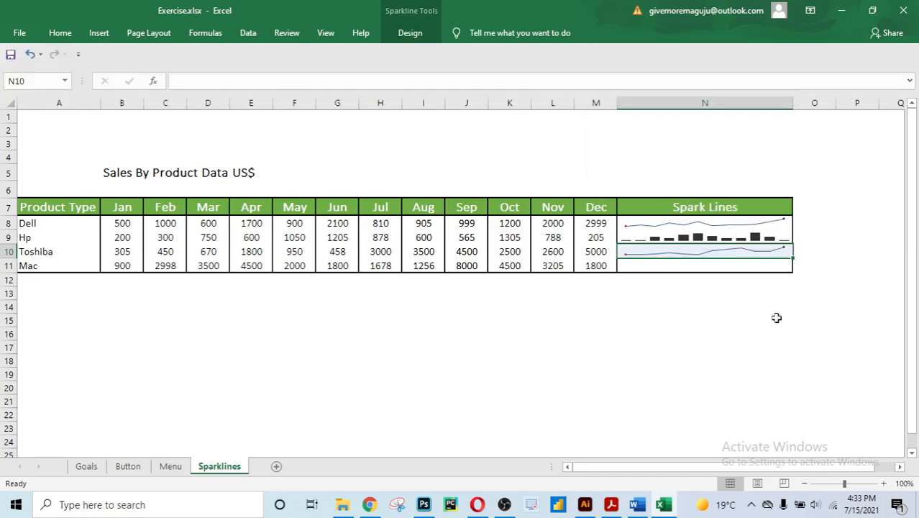
pyautogui.click(829, 292)
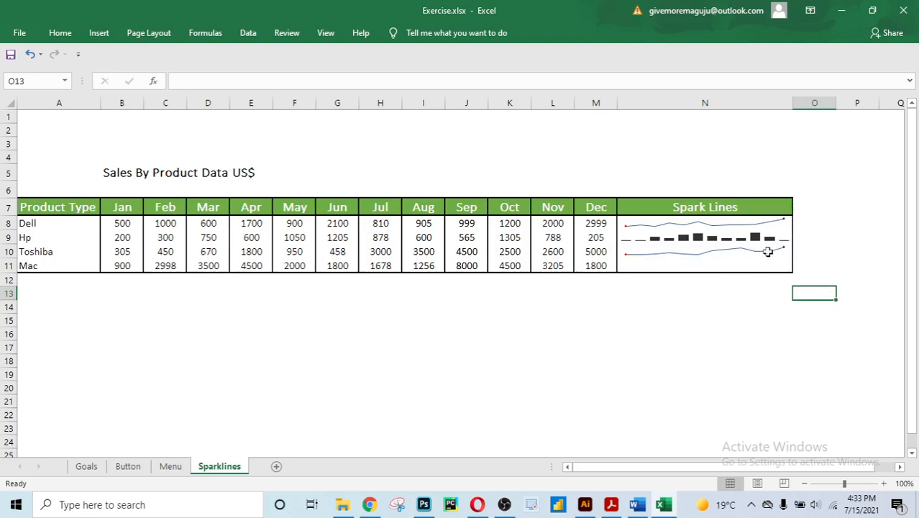
# Step: Insert a column sparkline in cell N11 for Mac's monthly sales, using the data range B11:M11
pyautogui.click(679, 276)
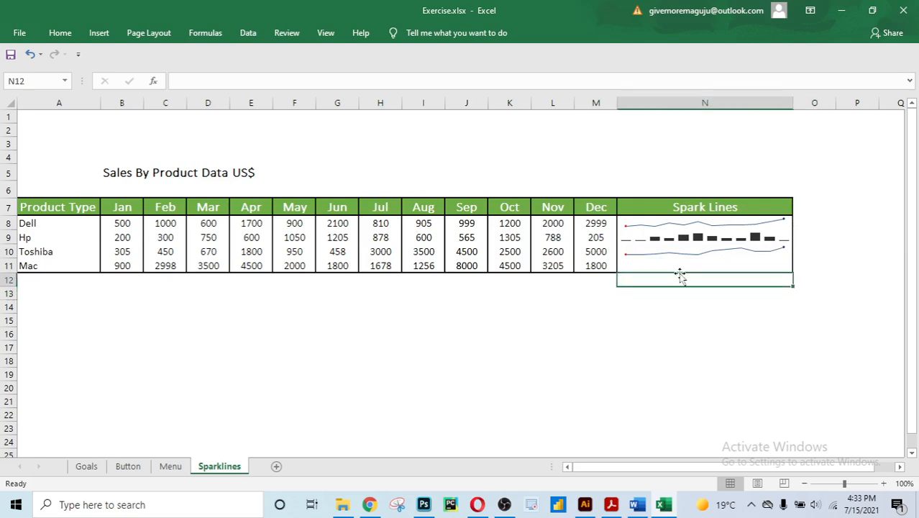
pyautogui.click(679, 264)
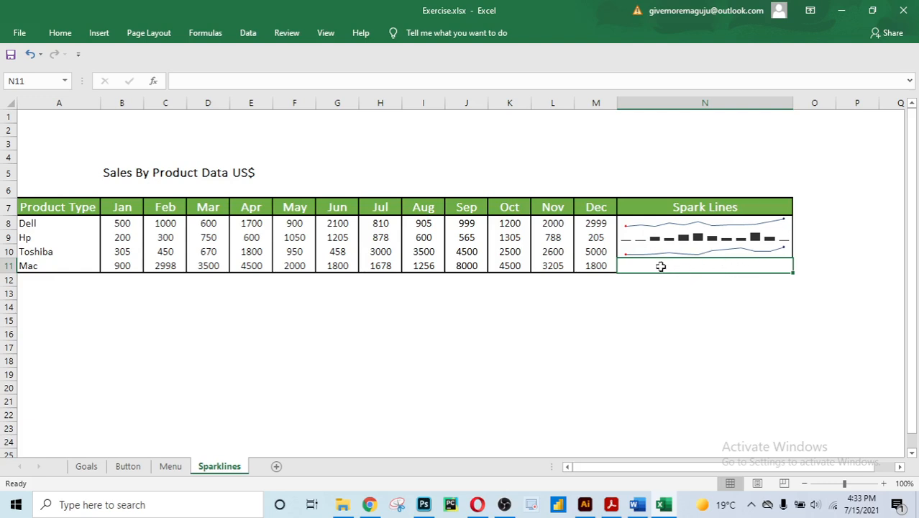
pyautogui.click(95, 33)
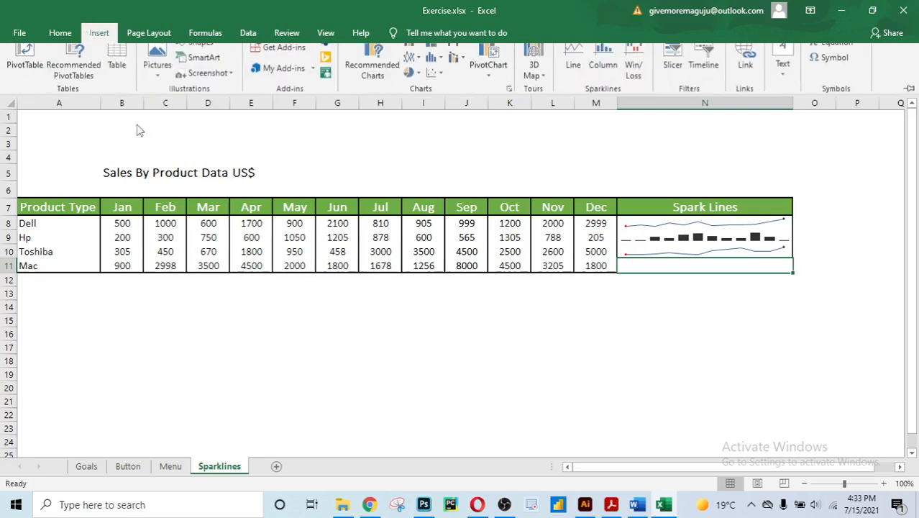
pyautogui.click(573, 64)
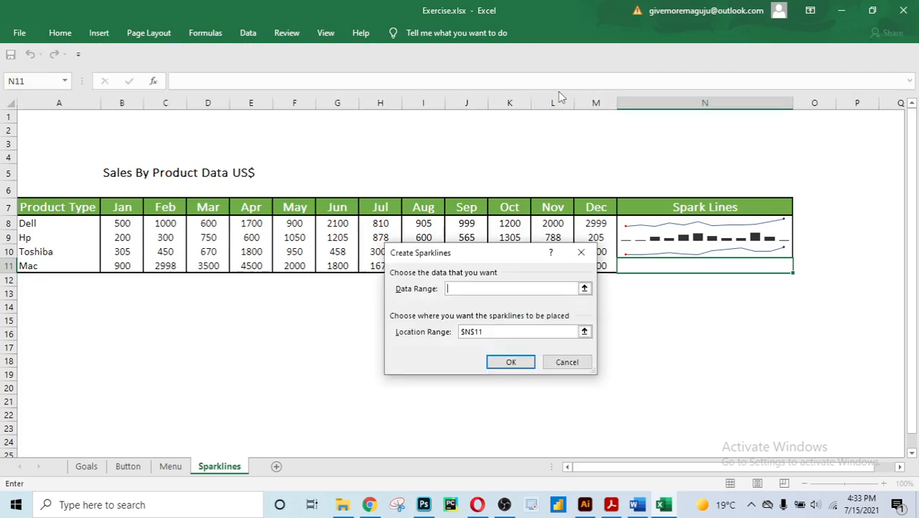
pyautogui.click(127, 265)
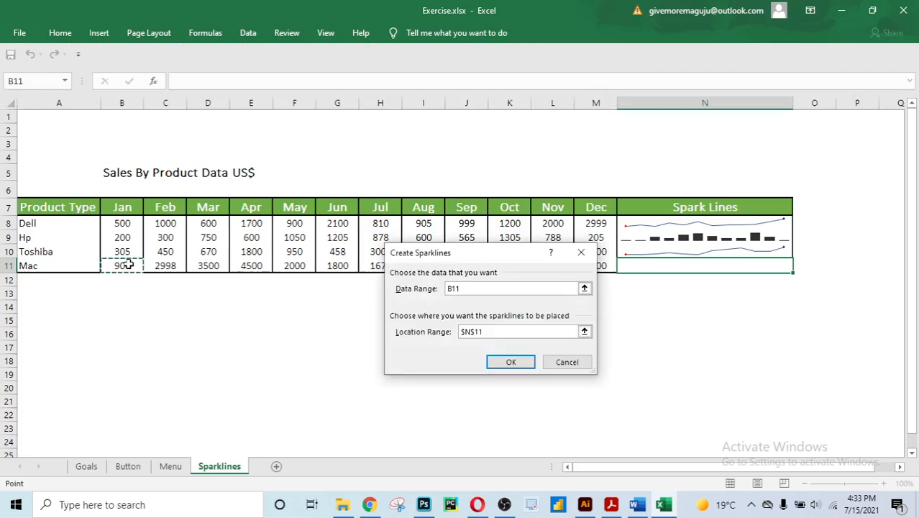
pyautogui.moveTo(127, 265); pyautogui.dragTo(605, 266)
pyautogui.click(511, 362)
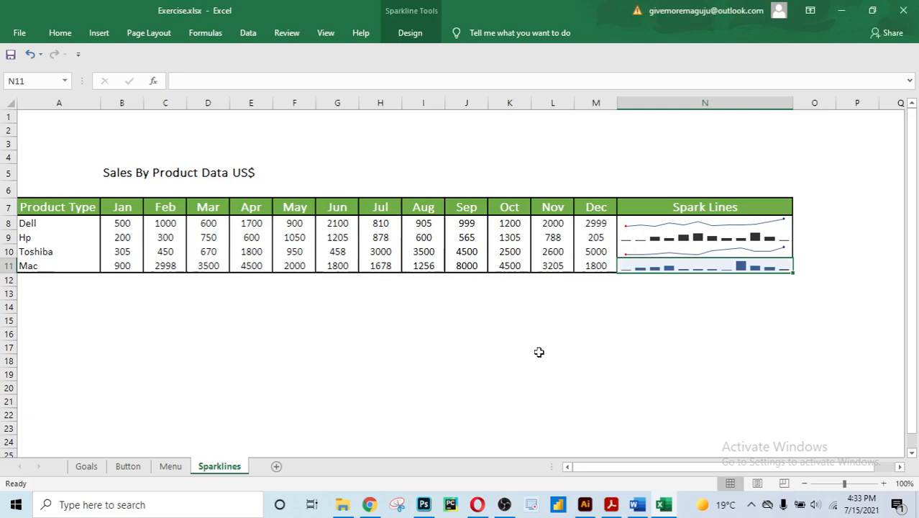
# Step: Give the Mac column sparkline in N11 the same dark grey preset style as the Hp sparkline
pyautogui.click(414, 36)
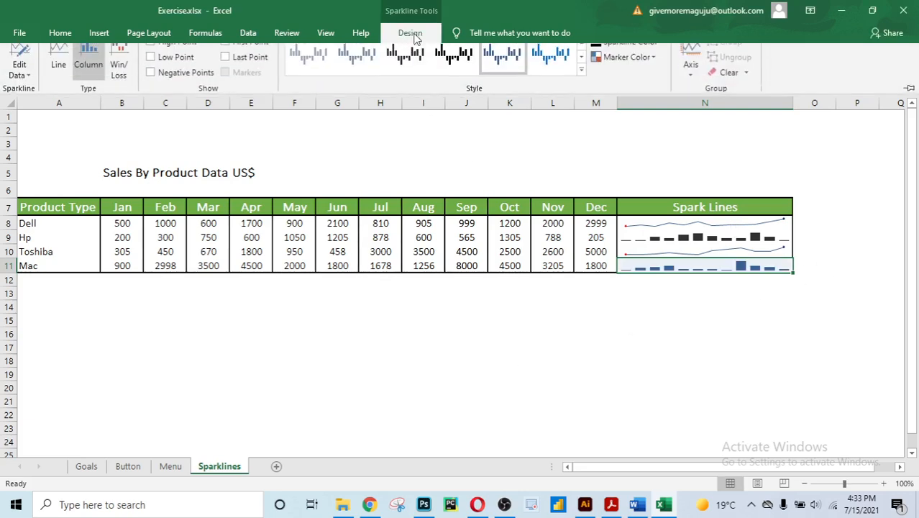
pyautogui.click(417, 71)
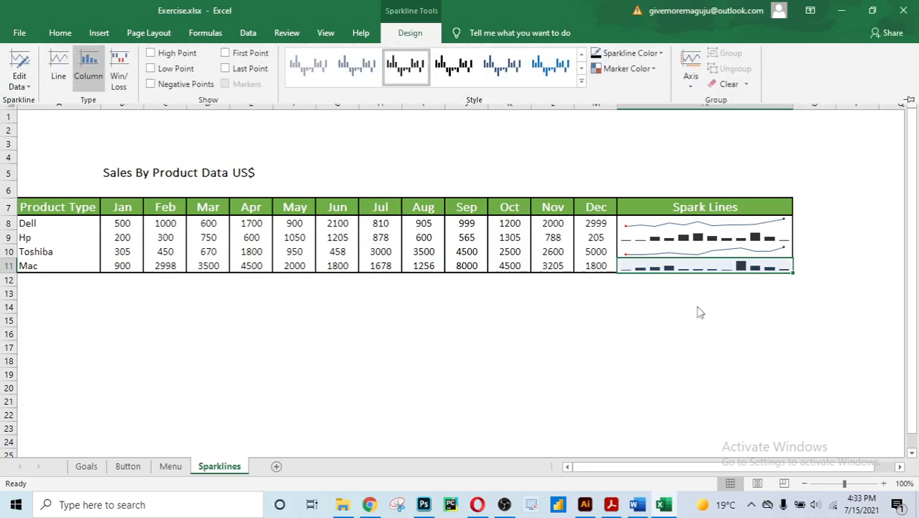
pyautogui.click(700, 312)
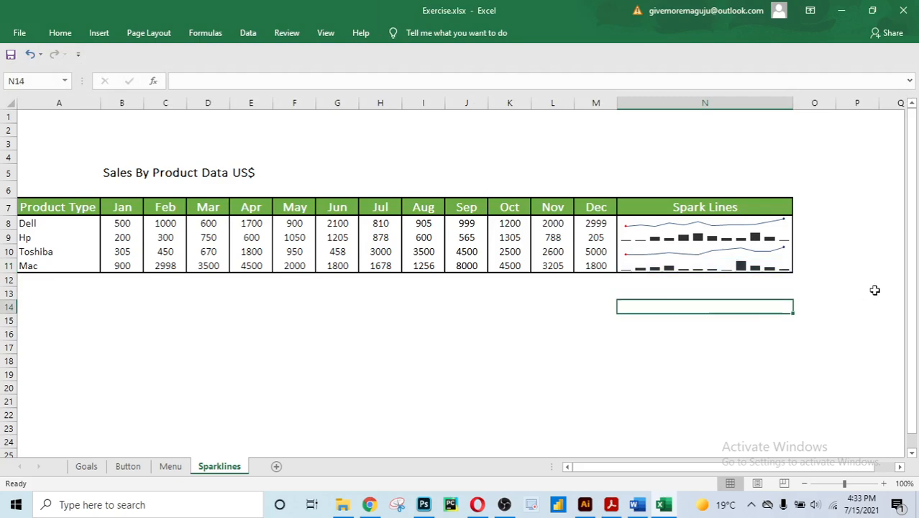
pyautogui.scroll(-1, 878, 282)
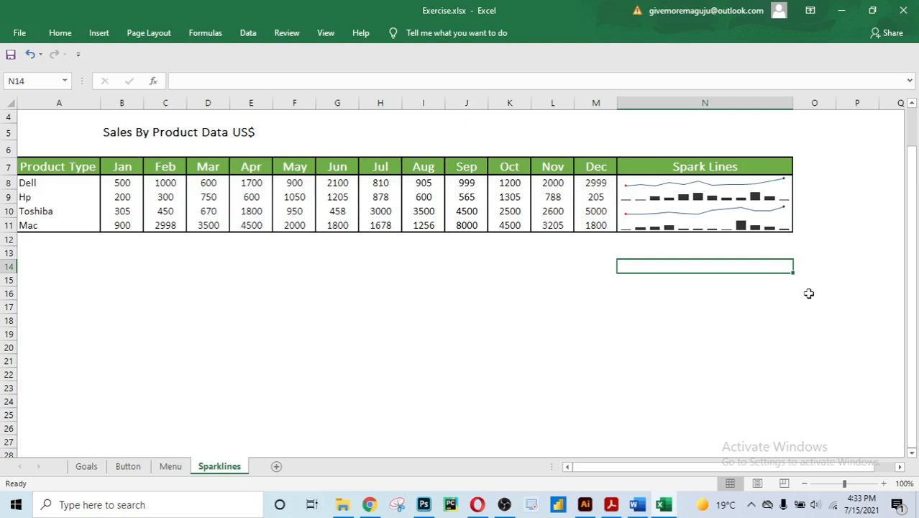
pyautogui.scroll(1, 444, 320)
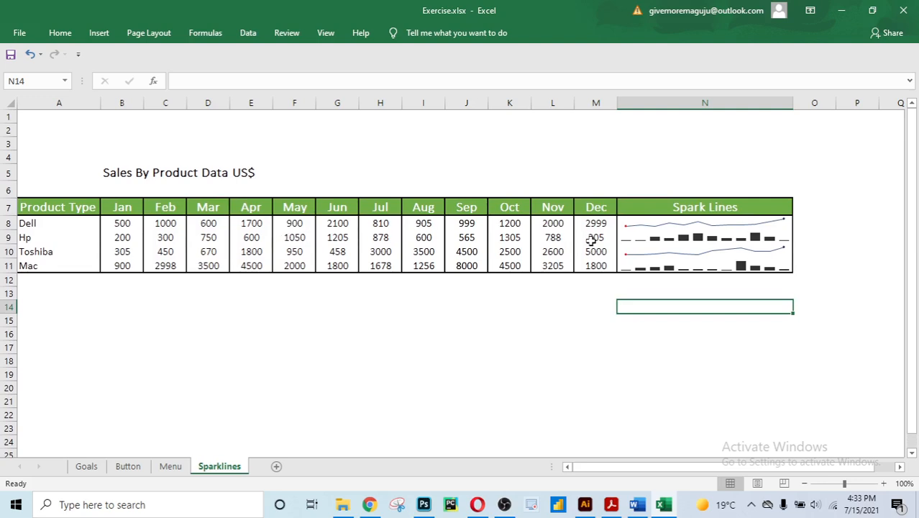
pyautogui.click(415, 294)
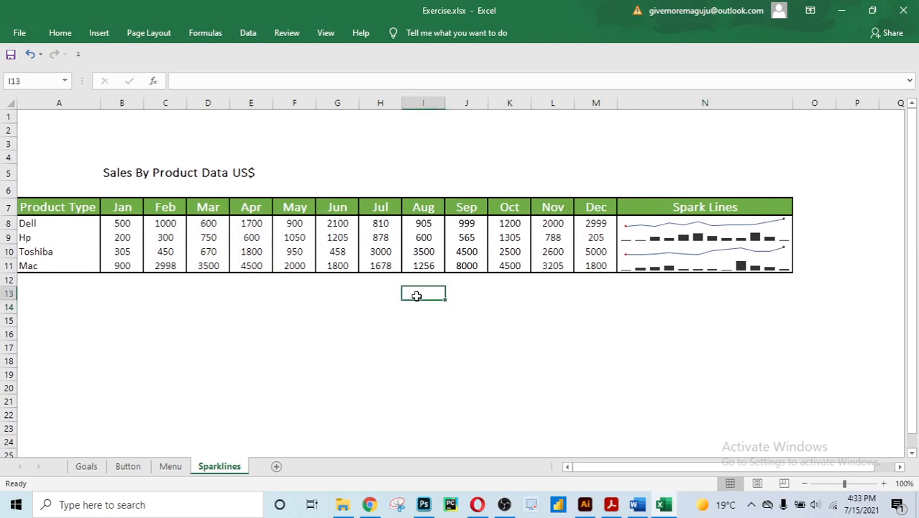
pyautogui.click(599, 291)
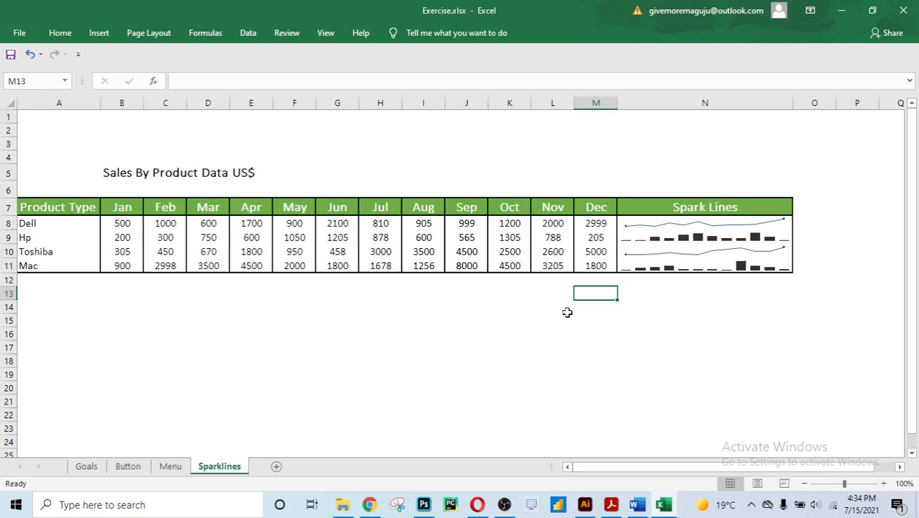
pyautogui.click(564, 317)
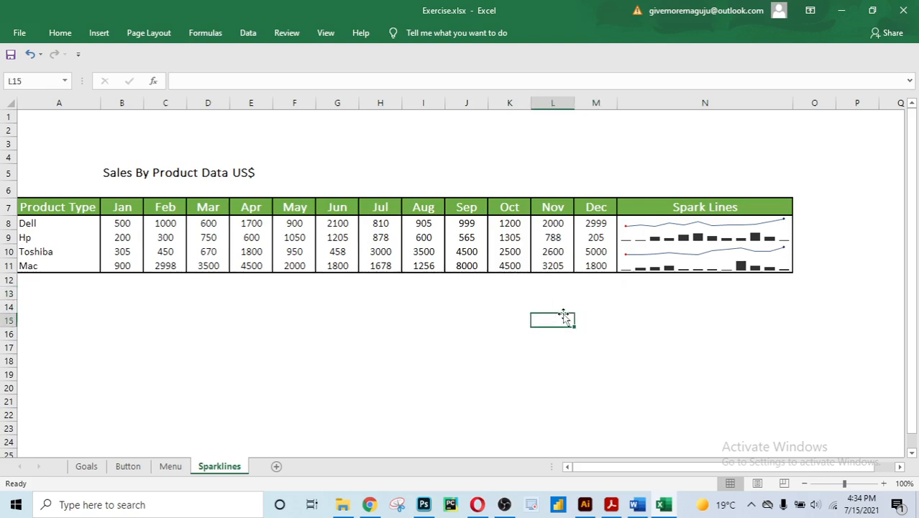